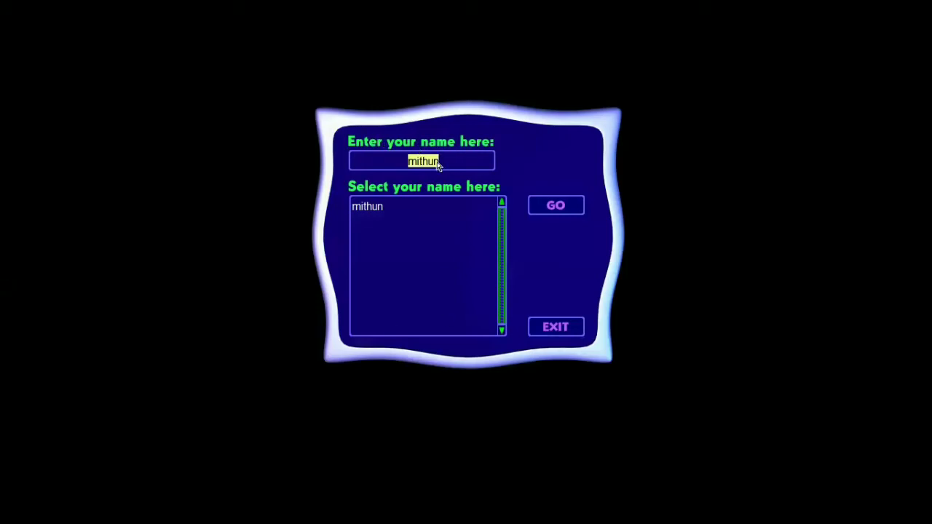
Step: Log in under the existing user name to reach a blank Kid Pix canvas
click(567, 207)
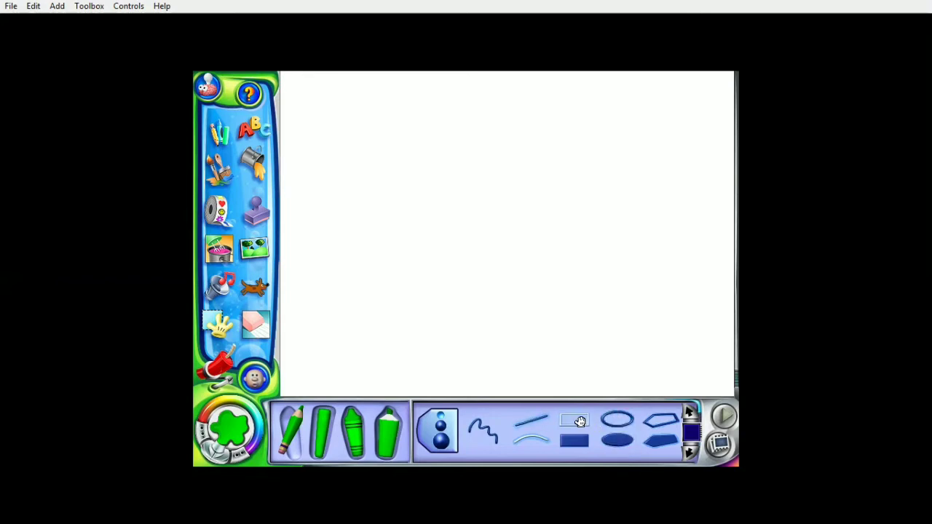
Step: Choose the outline rectangle shape for drawing hollow rectangles
click(581, 425)
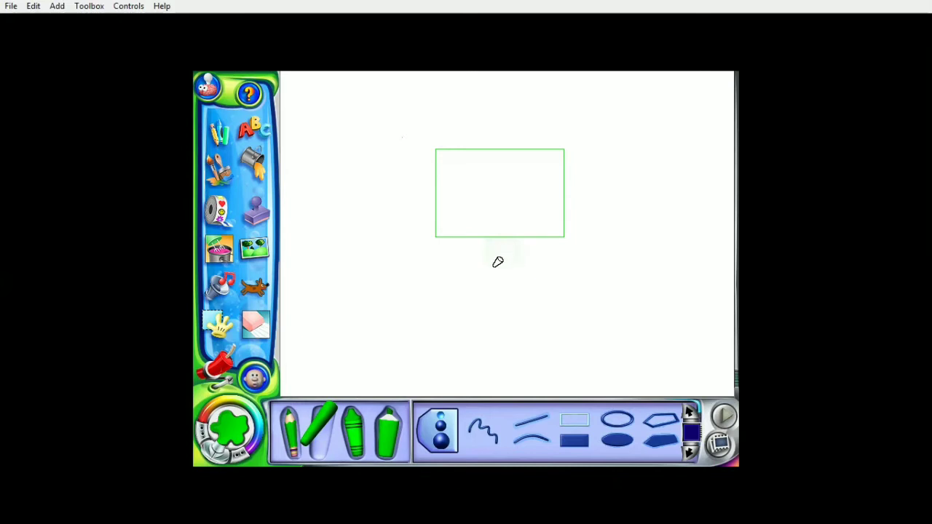
Step: Open the colour palette to switch the drawing colour to red for the keyboard
click(217, 424)
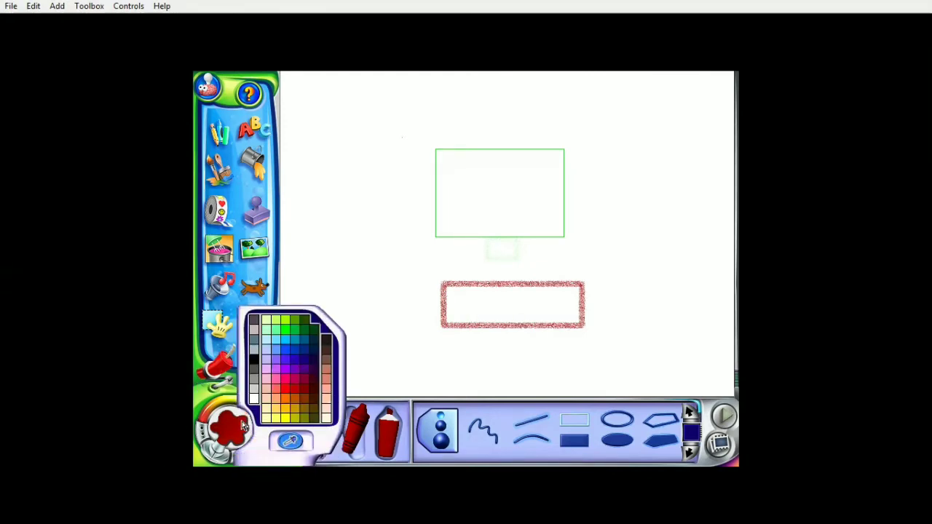
Step: Draw a tall dark-blue CPU rectangle at the right, then switch the colour to olive
click(305, 366)
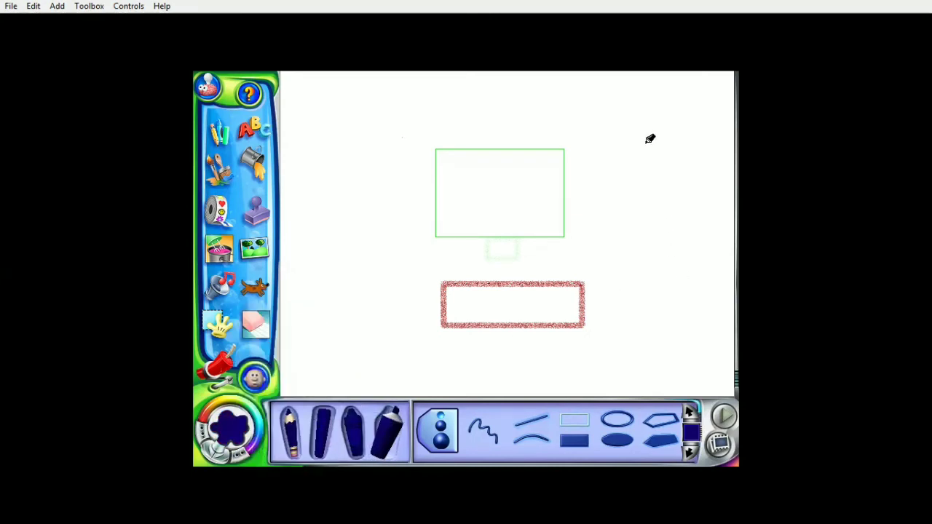
drag(643, 152, 707, 270)
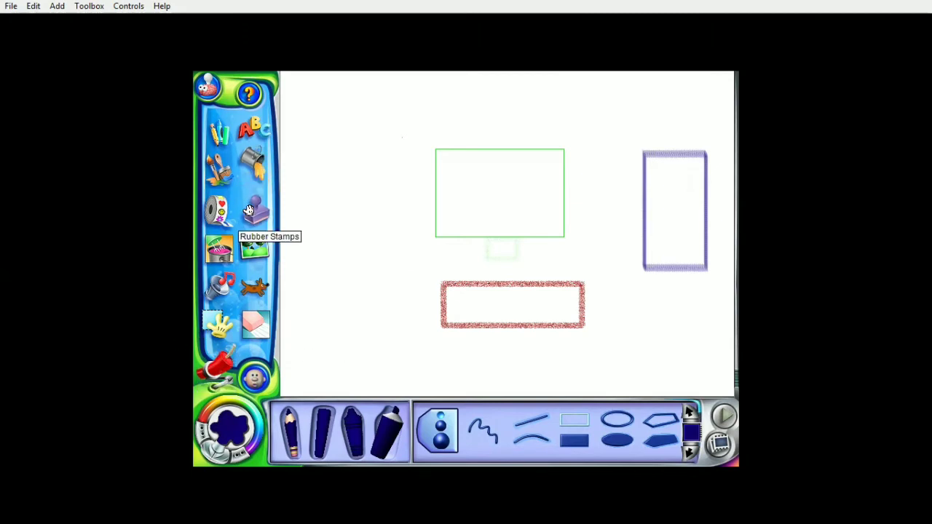
click(232, 425)
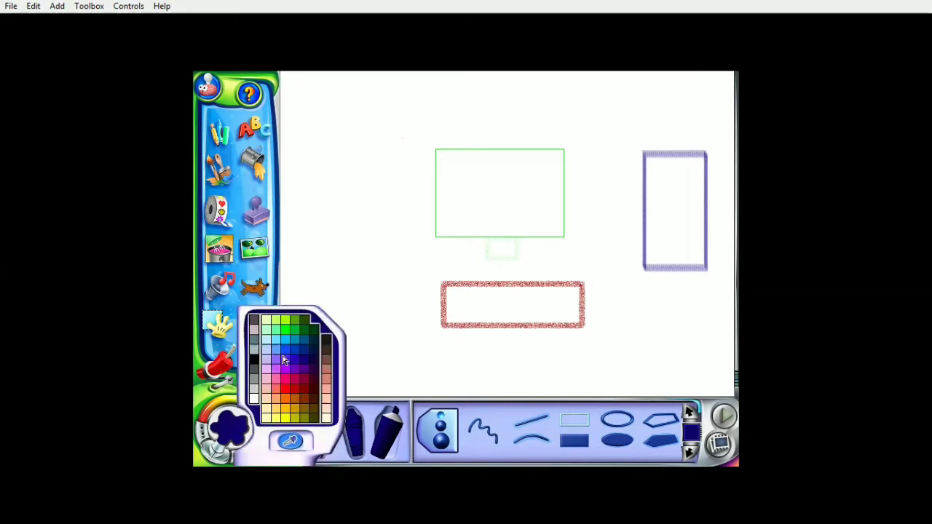
click(297, 423)
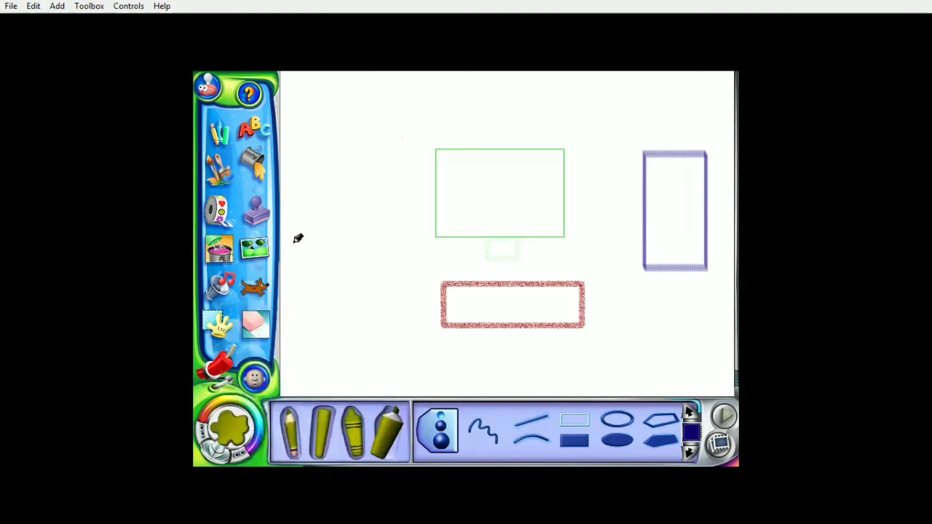
Step: Fill the keyboard with yellow pattern and the CPU with dark-blue swirls
click(248, 157)
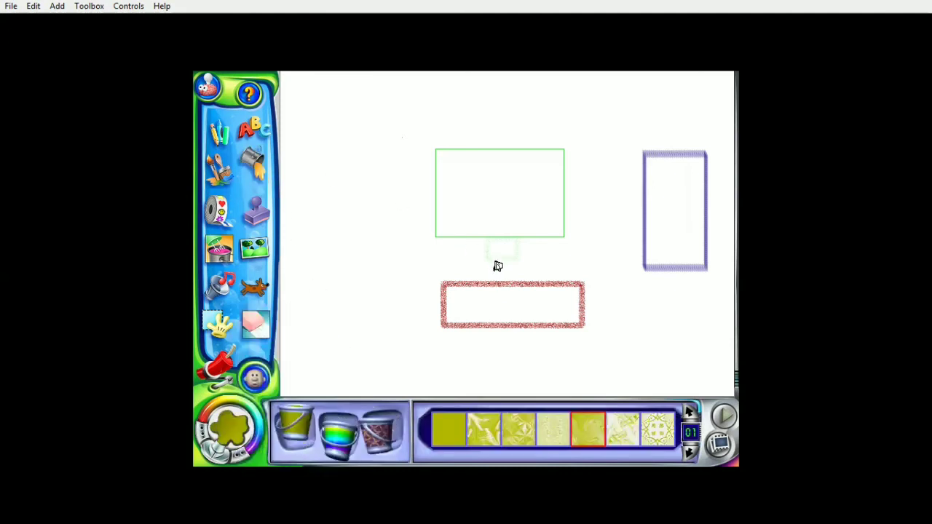
click(504, 297)
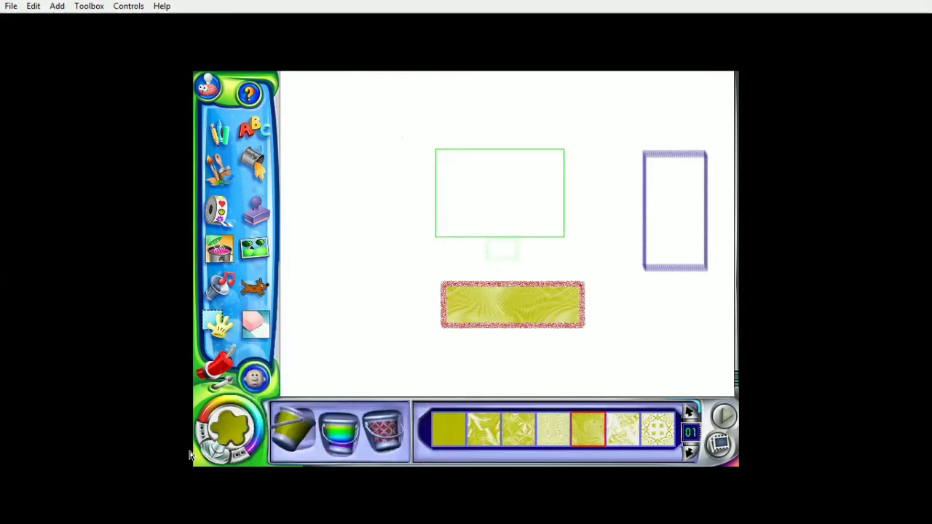
mouse_move(225, 430)
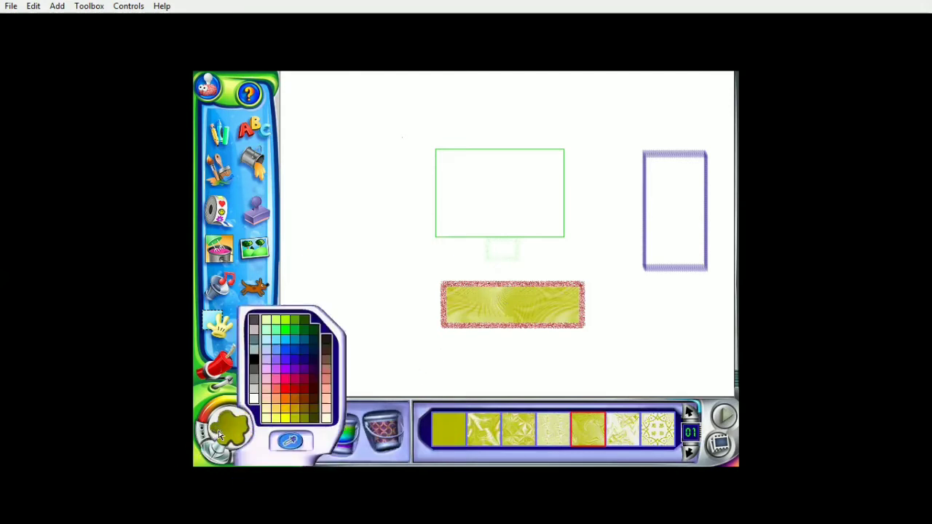
click(307, 364)
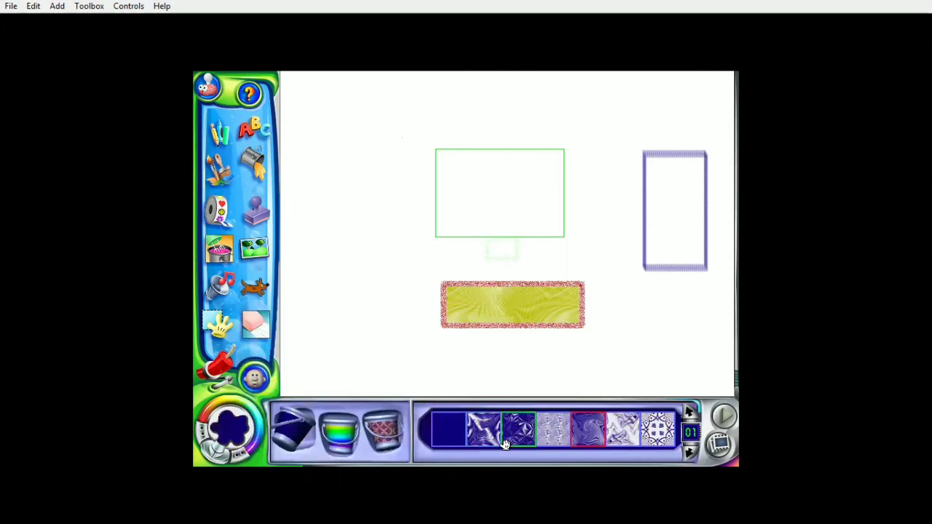
click(545, 438)
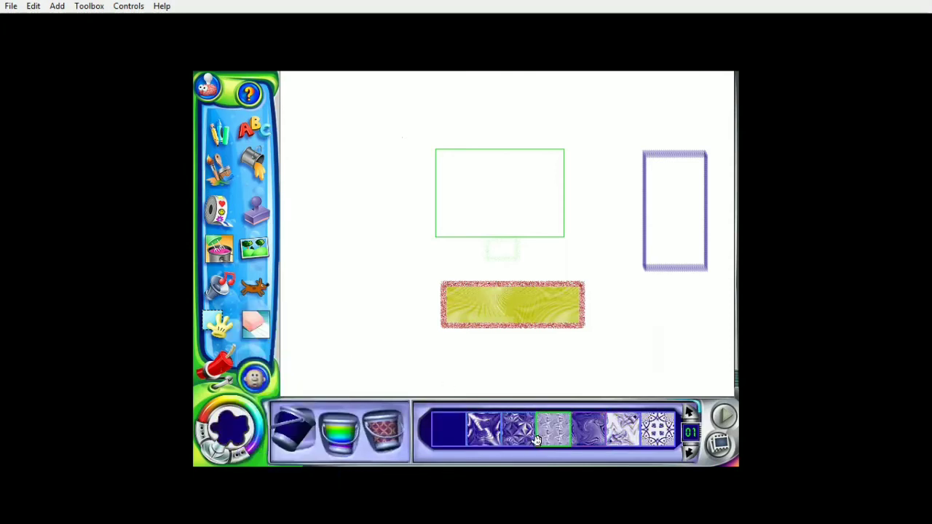
click(475, 434)
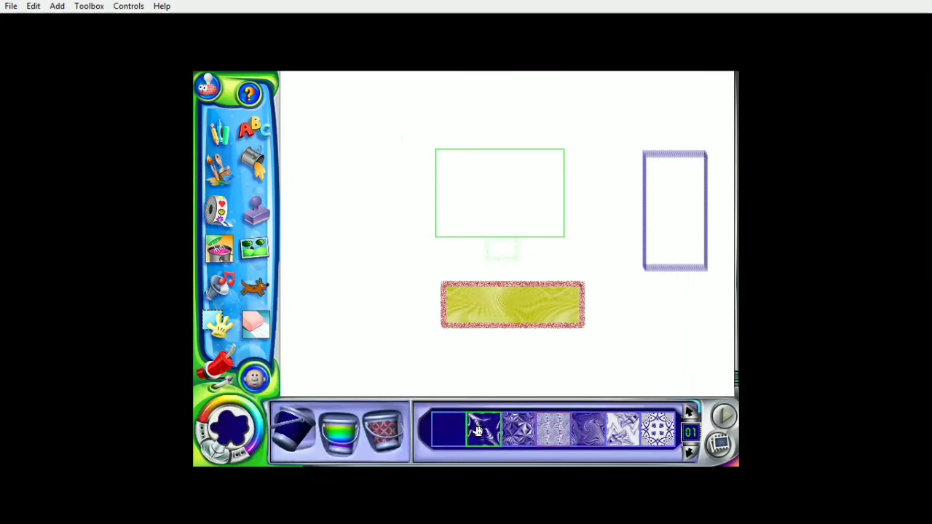
click(683, 211)
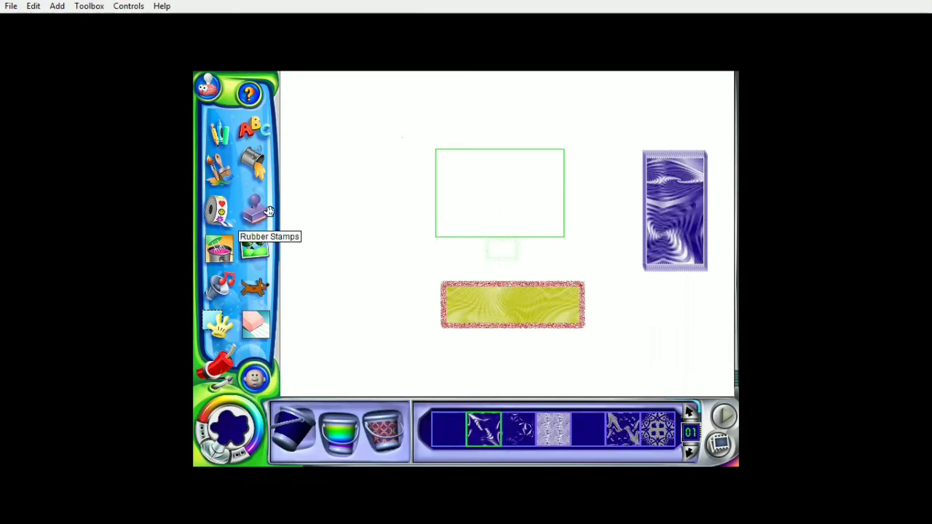
Step: Fill the monitor stand with a pink pattern and switch the fill colour to blue
click(234, 428)
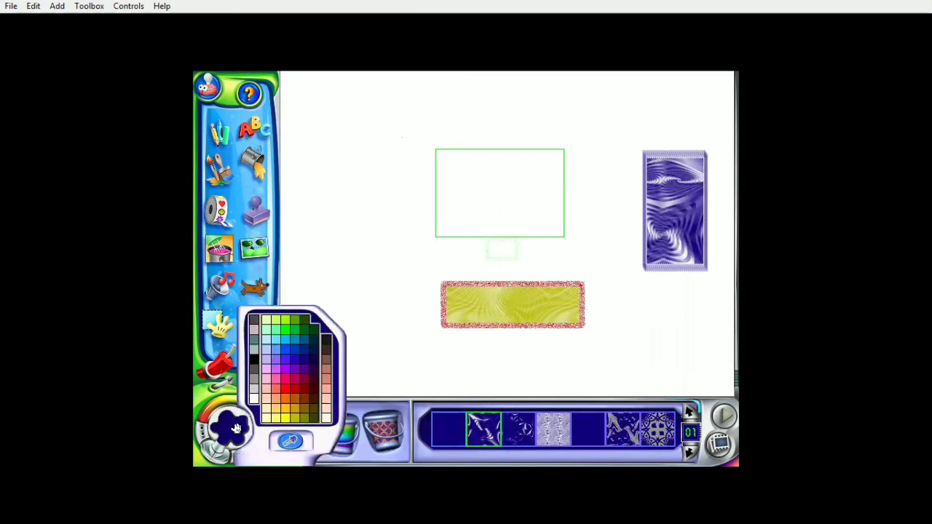
click(292, 383)
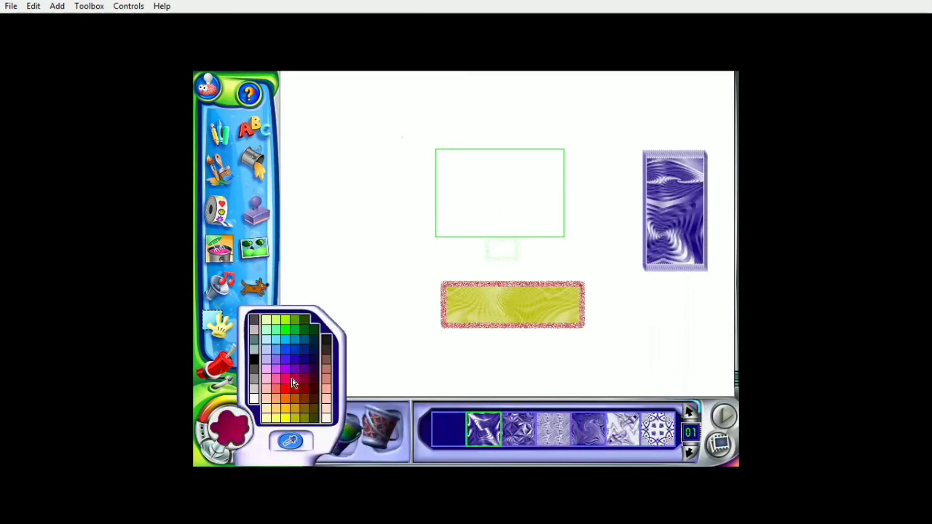
click(547, 427)
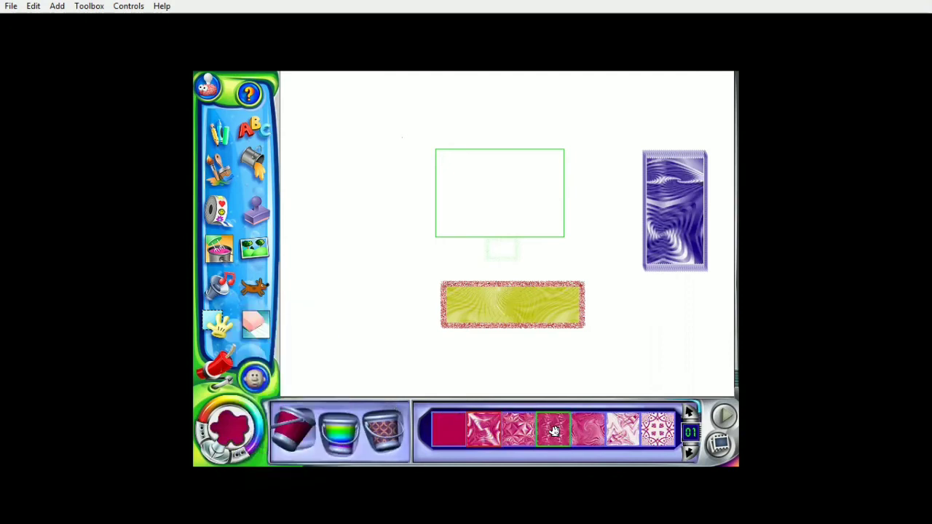
click(504, 247)
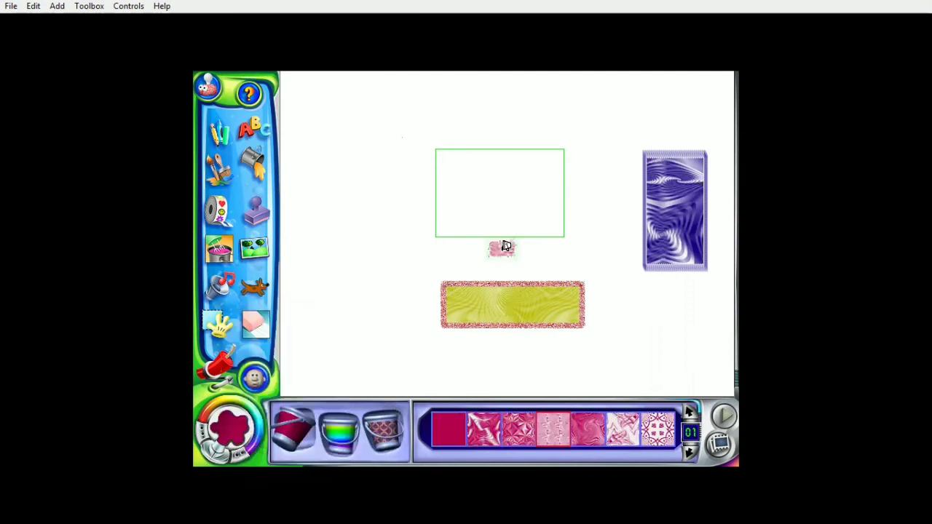
click(228, 426)
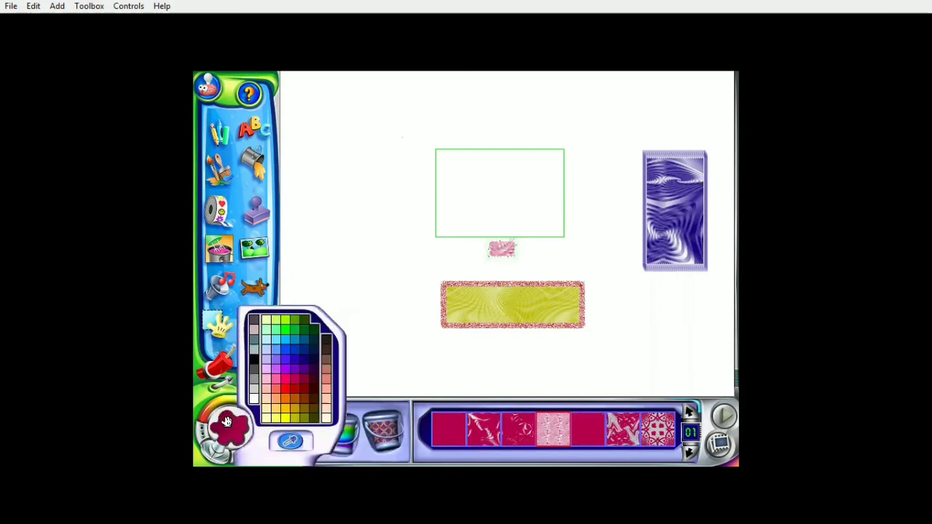
click(298, 344)
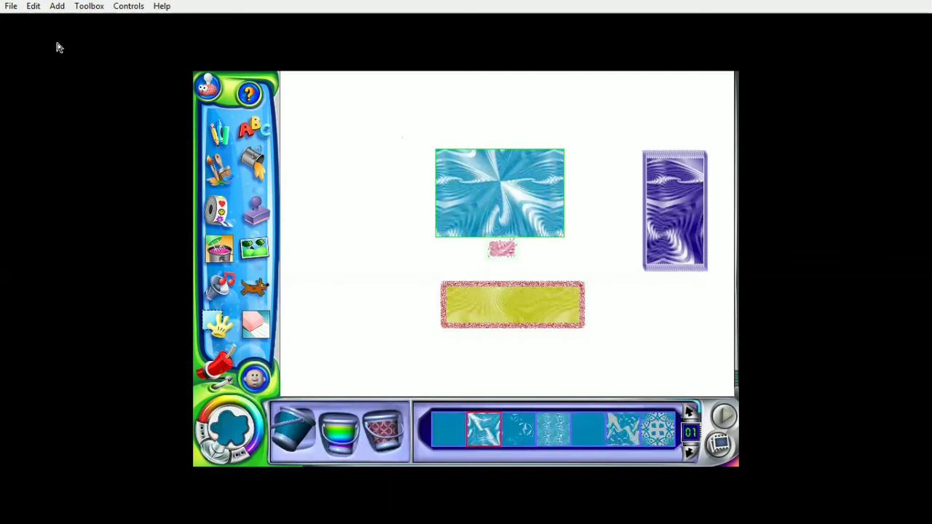
Step: Save the drawing as Kid Pix file KidPix1123 and exit Kid Pix
click(11, 7)
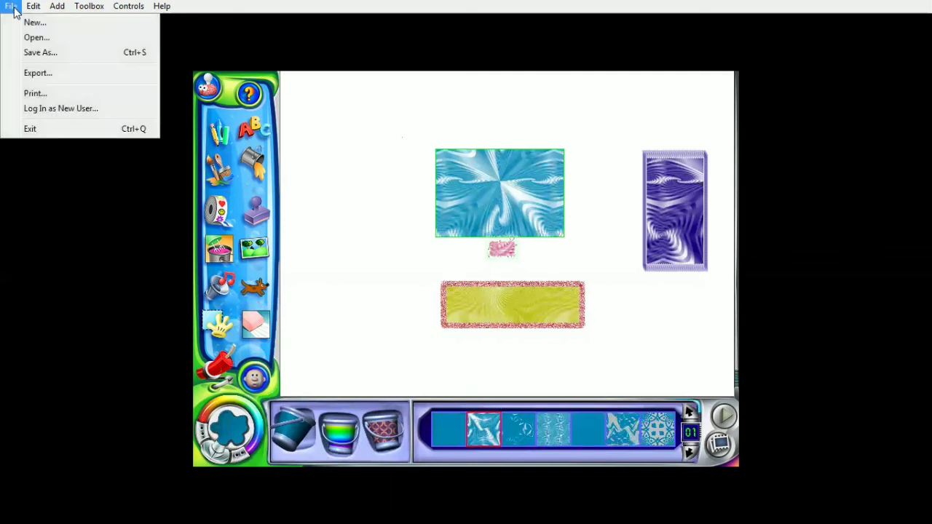
click(33, 53)
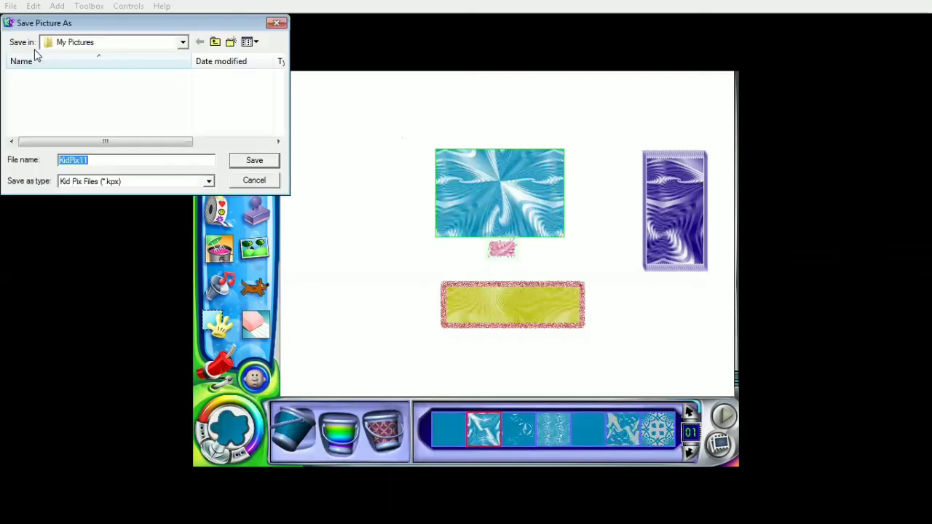
click(116, 164)
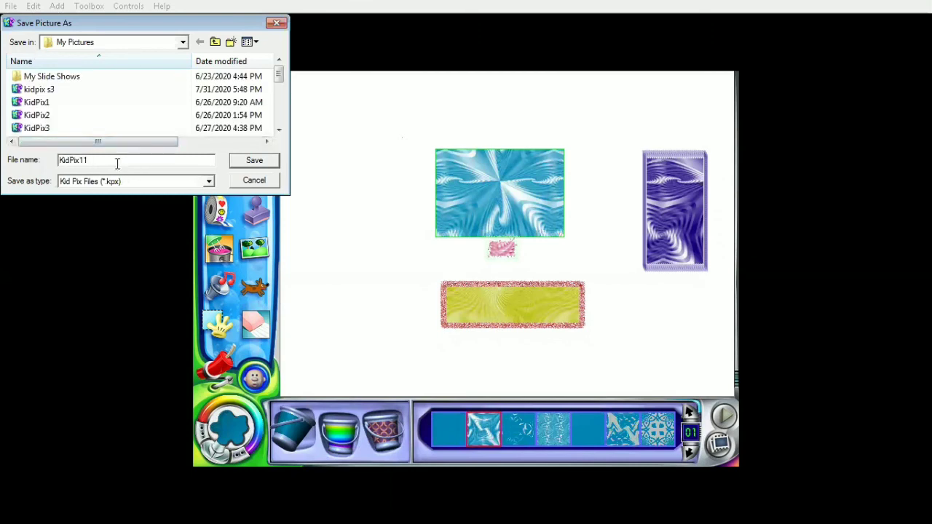
key(BackSpace)
text(1)
click(256, 160)
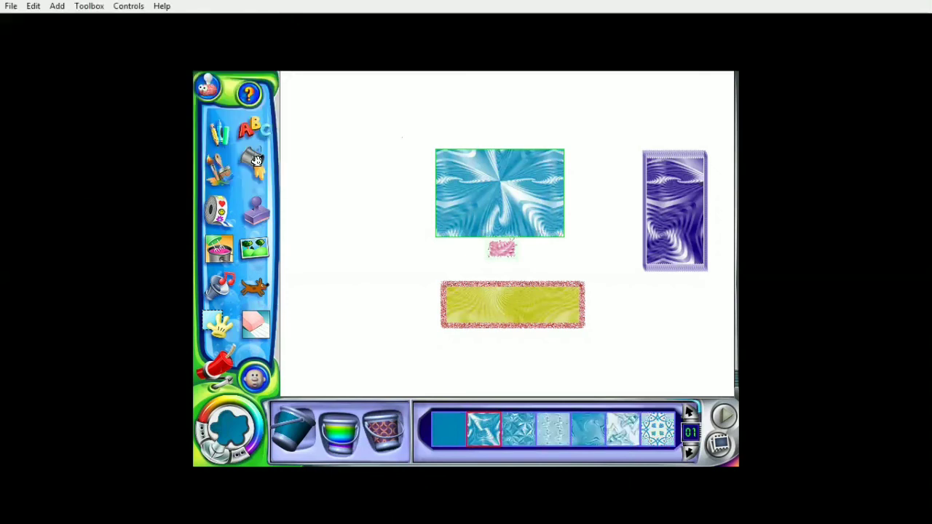
click(11, 16)
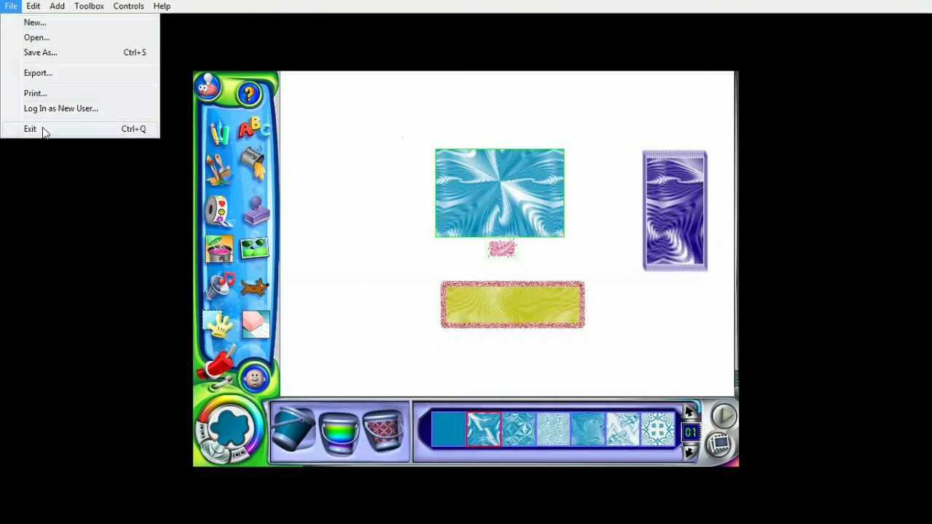
click(42, 126)
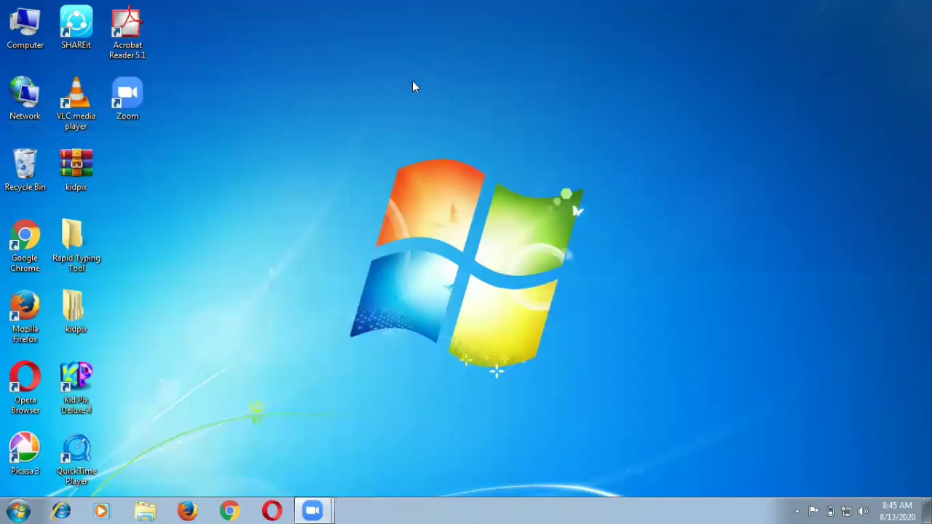